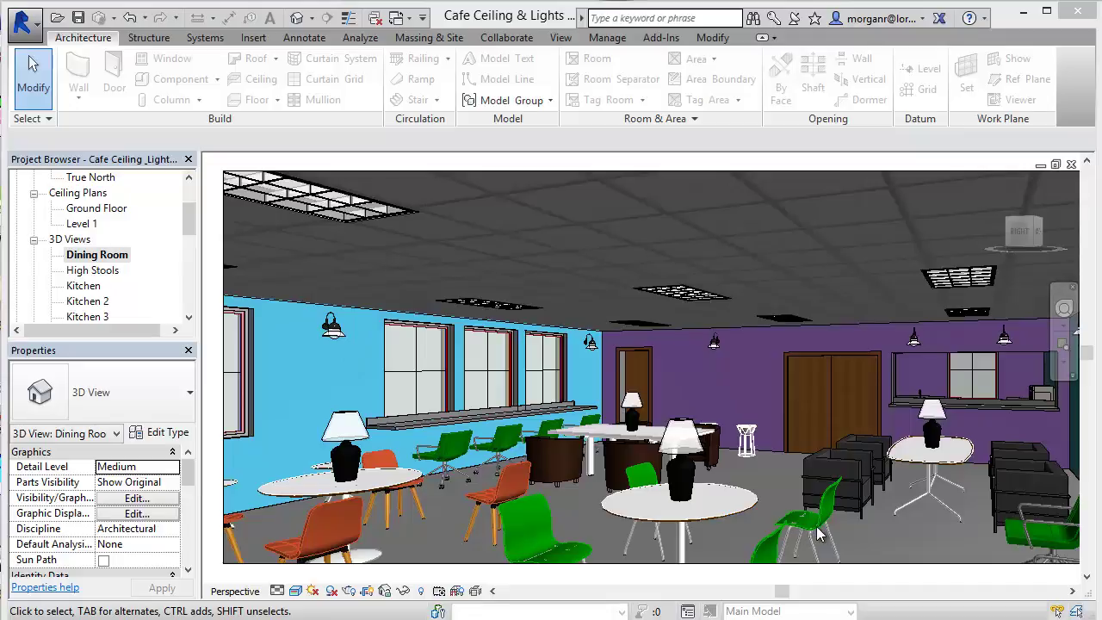
# - Open the rendering settings for the Dining Room view, keeping Draft quality and Screen output resolution
pyautogui.click(348, 590)
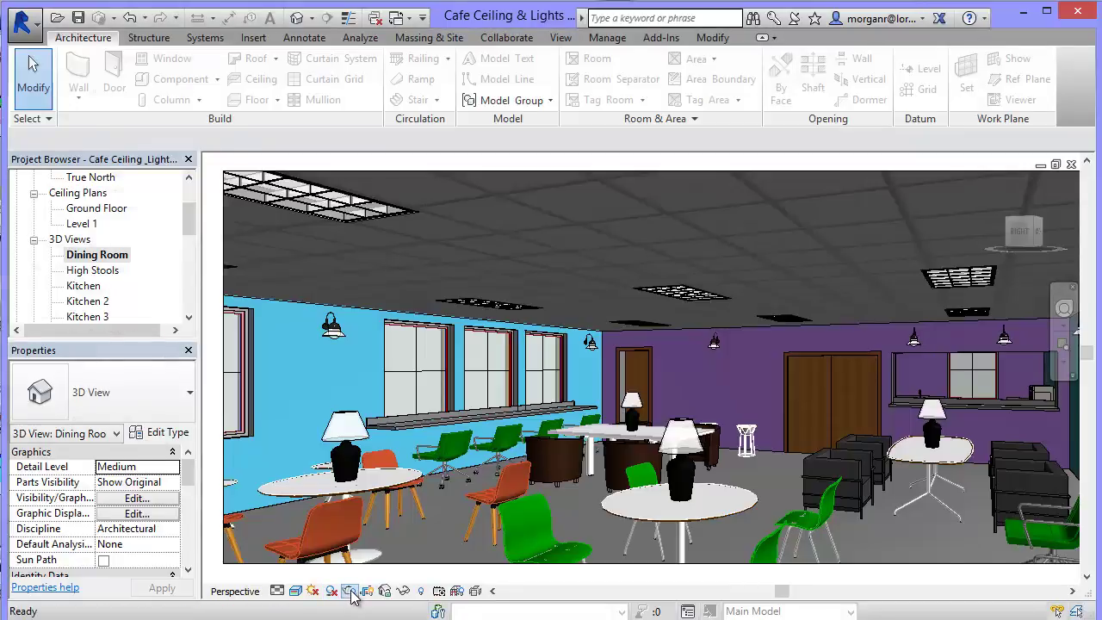
pyautogui.moveTo(121, 21); pyautogui.dragTo(389, 53)
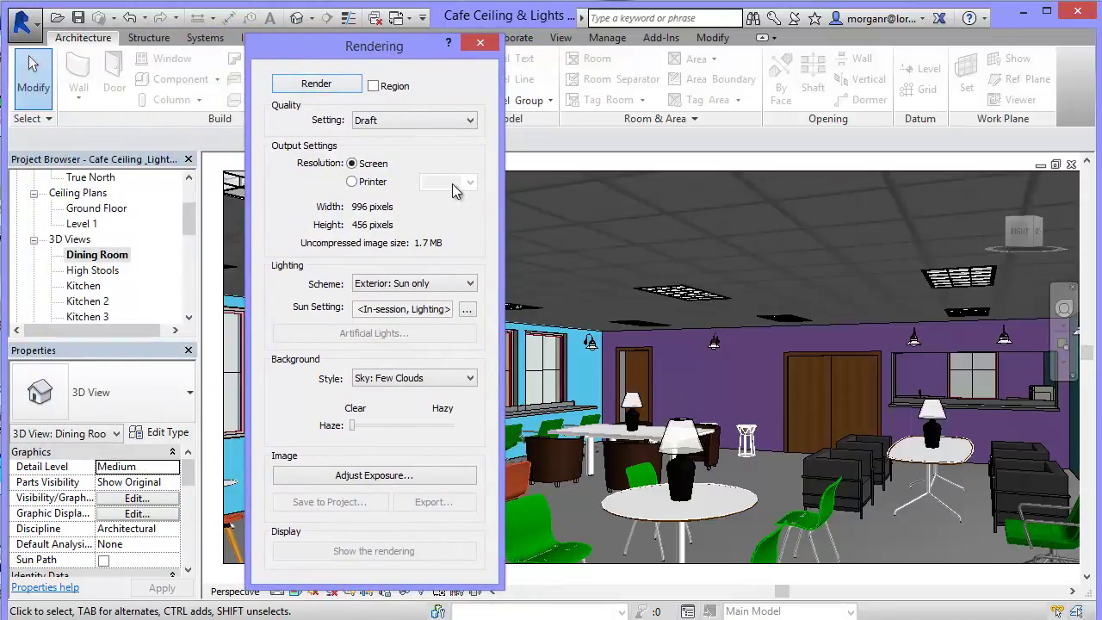
pyautogui.click(401, 123)
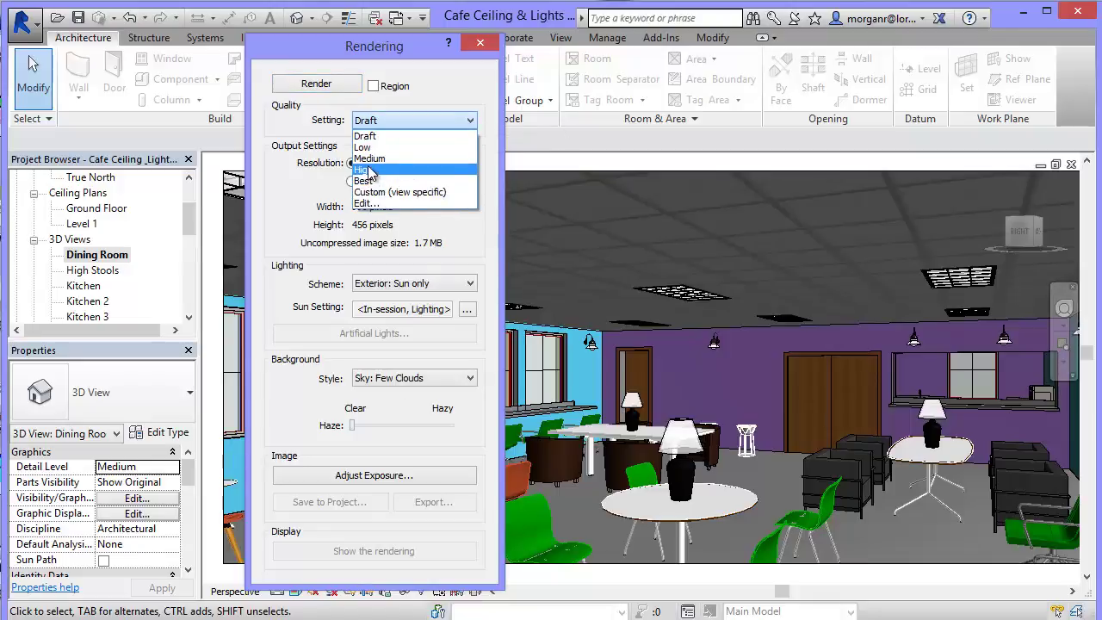
pyautogui.click(392, 125)
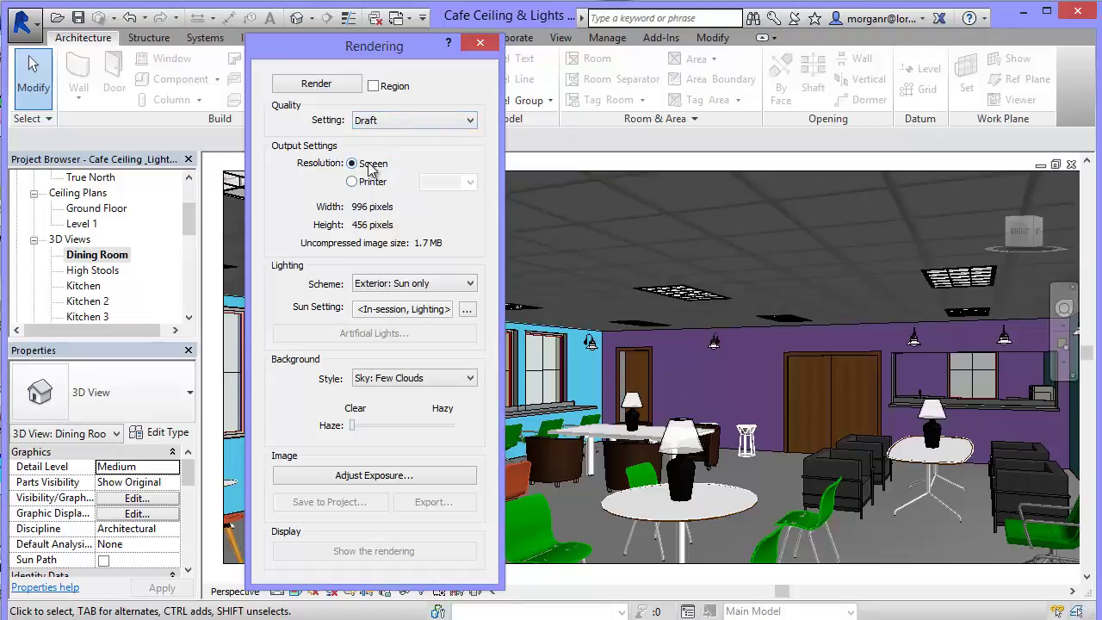
pyautogui.click(361, 186)
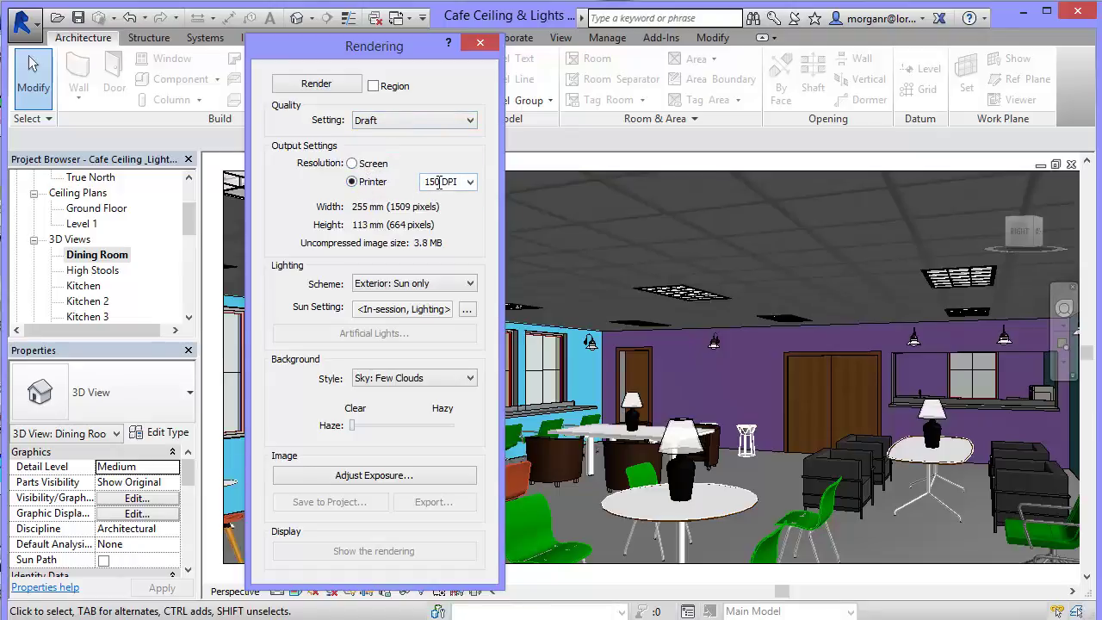
pyautogui.click(356, 165)
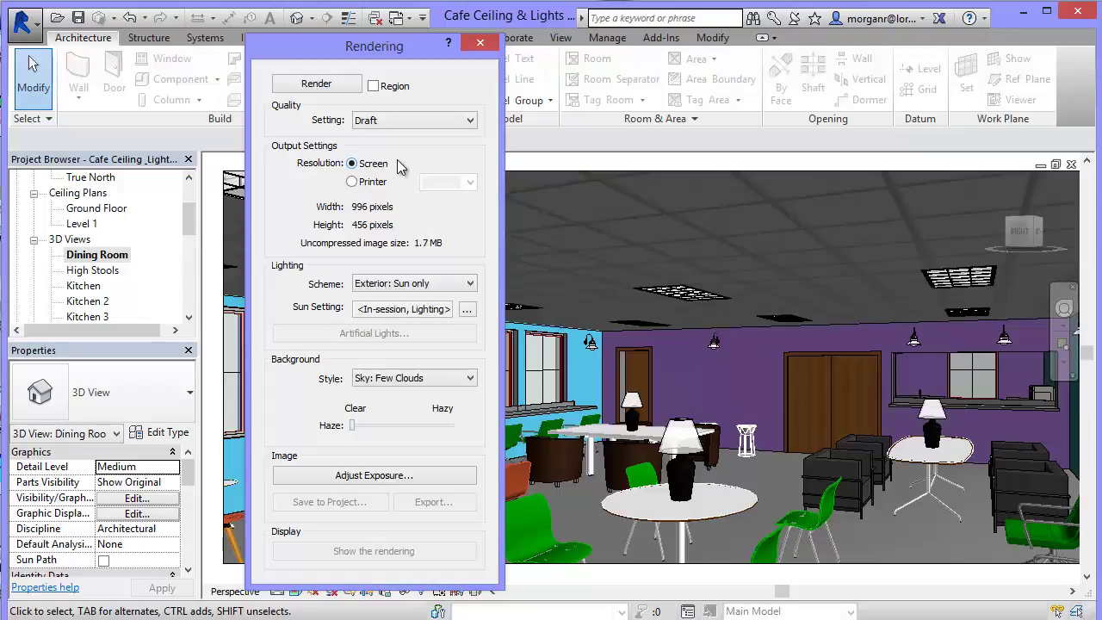
# - Render the view with the Interior: Sun and Artificial lighting scheme and the Sky: Few Clouds background
pyautogui.click(418, 286)
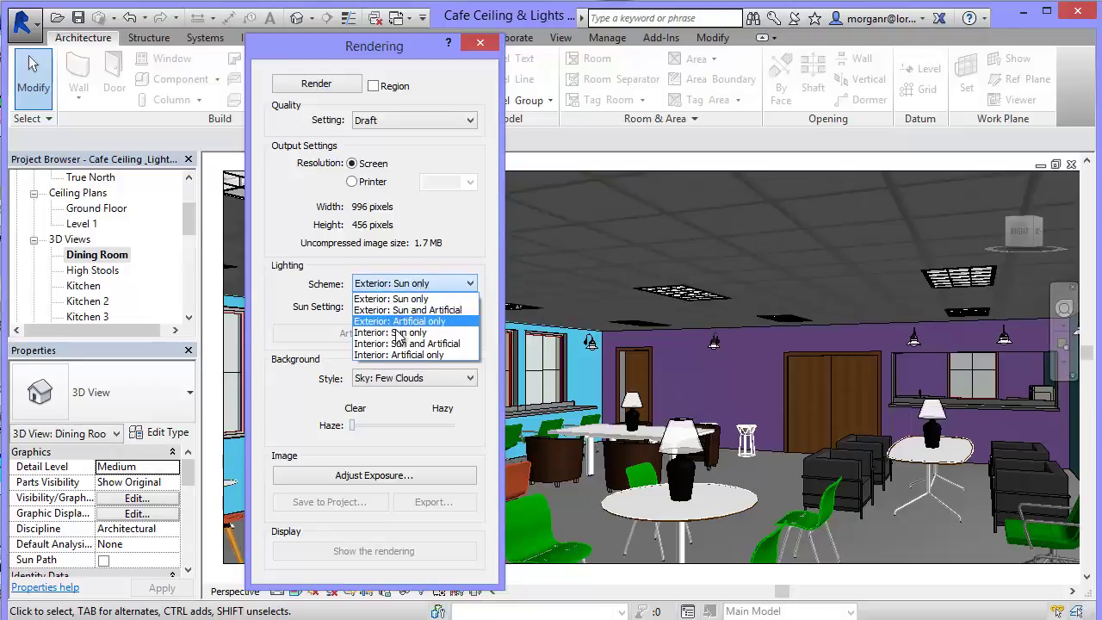
pyautogui.click(436, 343)
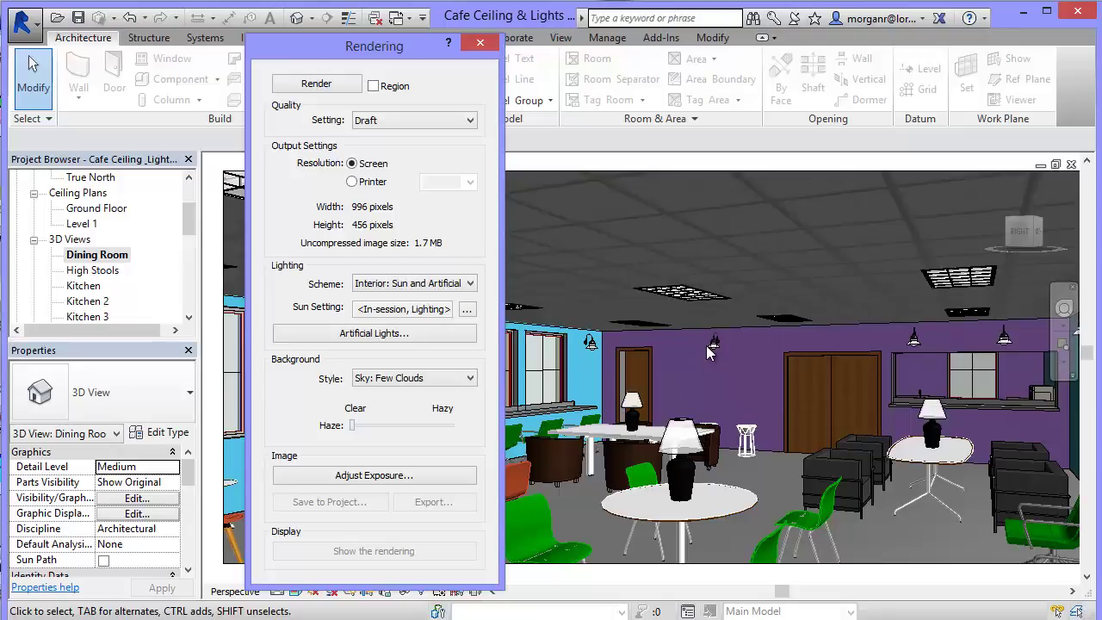
pyautogui.click(403, 381)
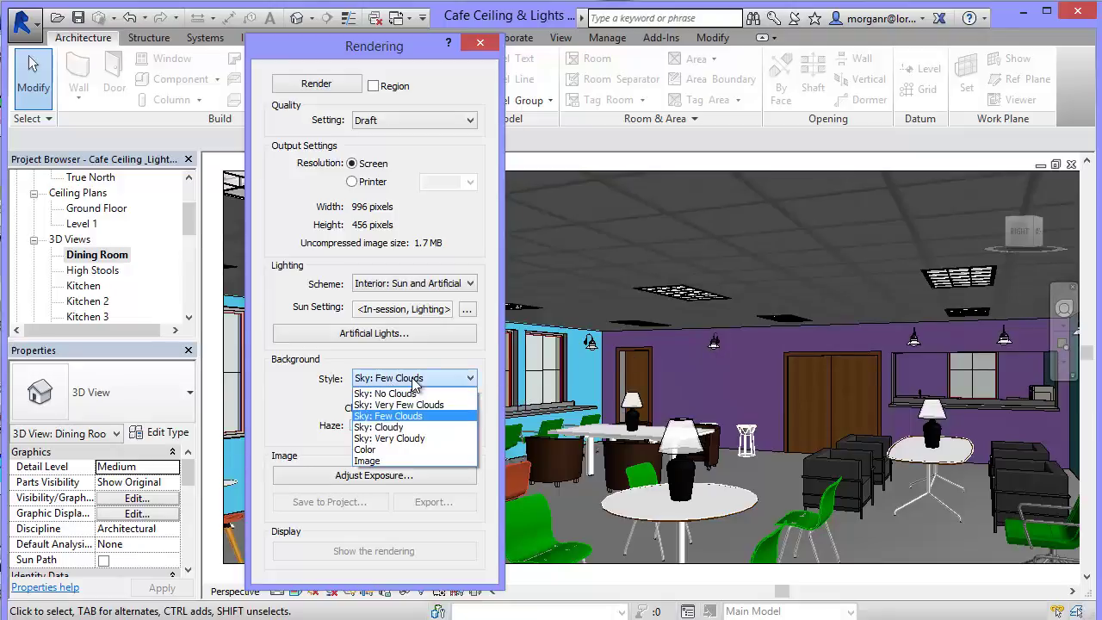
pyautogui.click(413, 379)
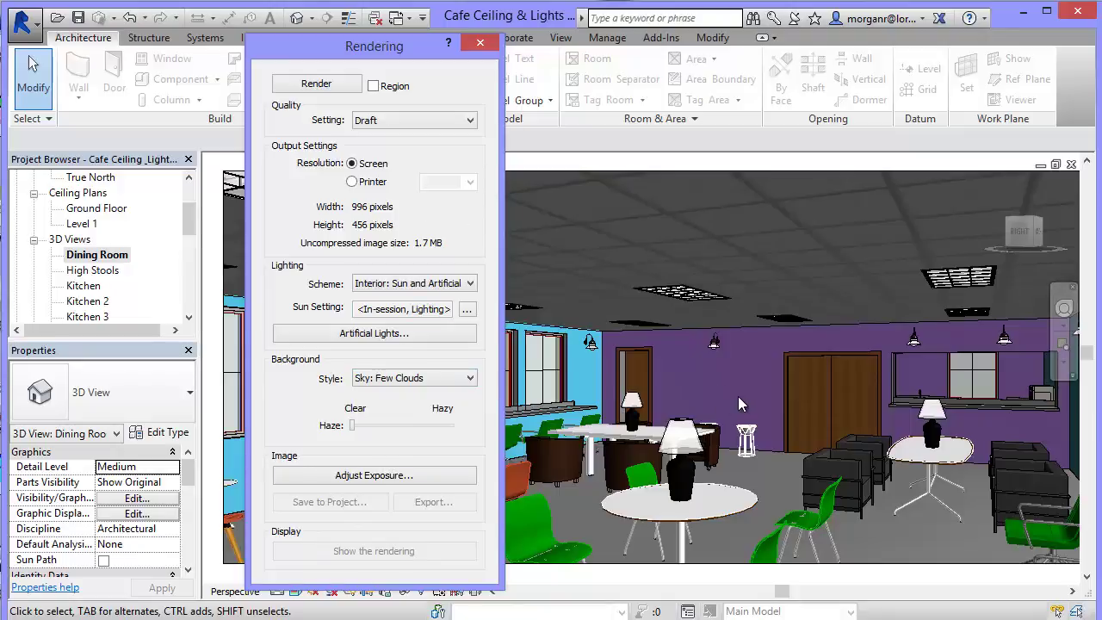
pyautogui.click(316, 84)
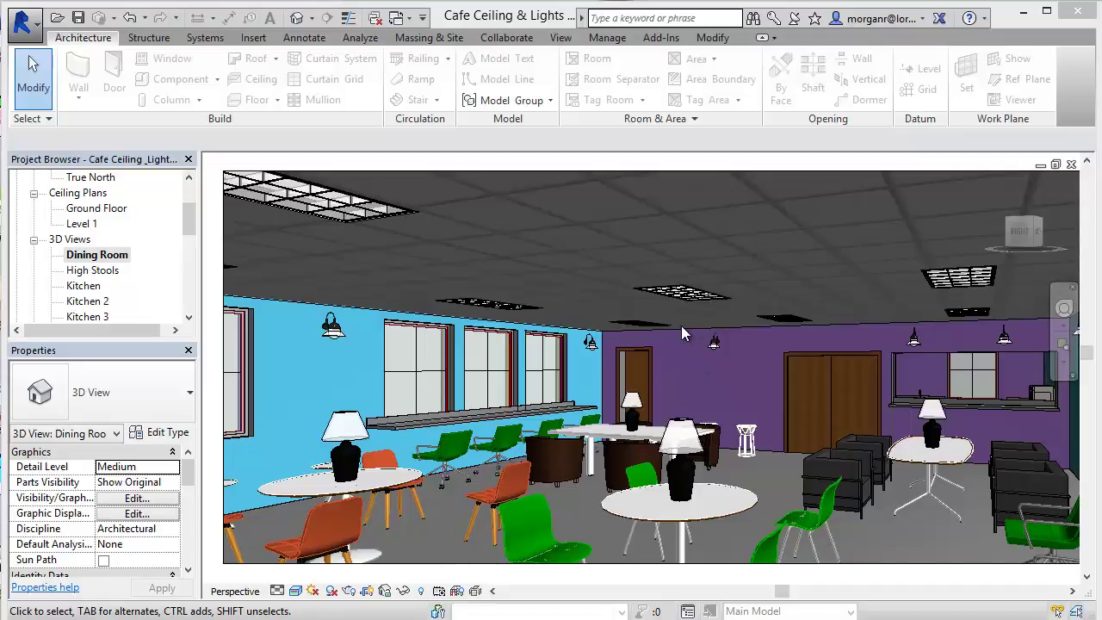
# - Start Render in Cloud, continue past the welcome message and keep Dining Room as the 3D view to render
pyautogui.click(561, 38)
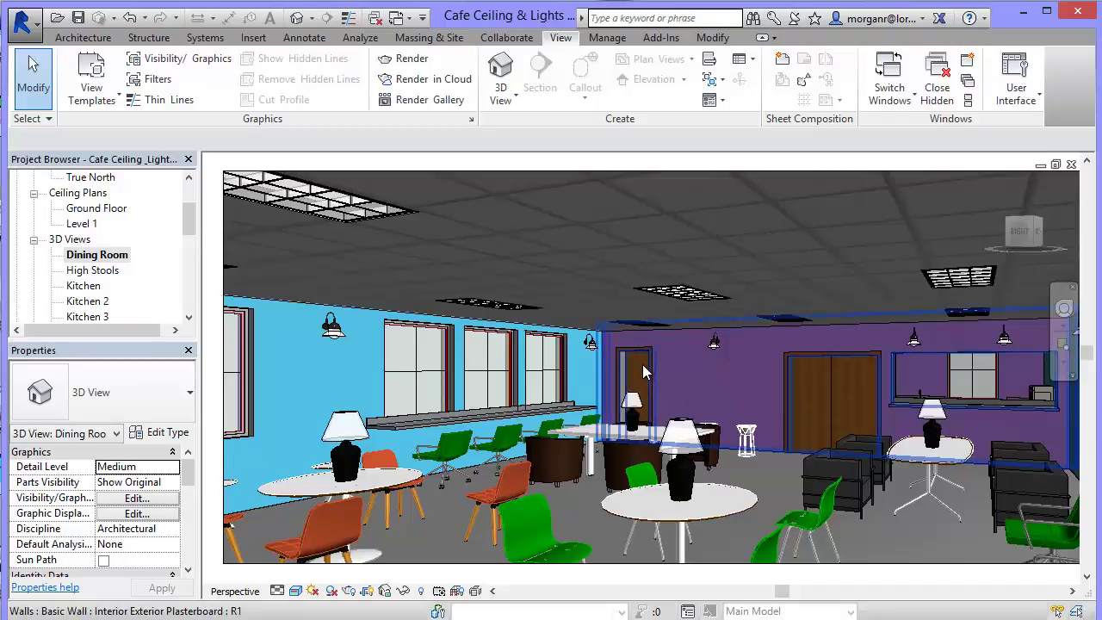
pyautogui.click(433, 80)
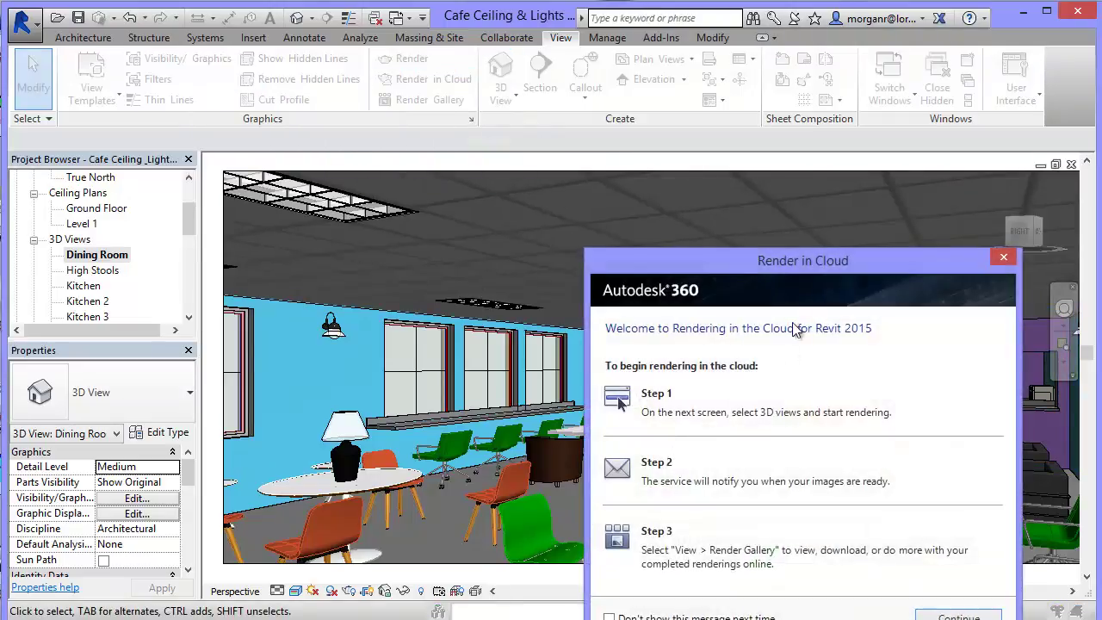
pyautogui.moveTo(794, 258); pyautogui.dragTo(557, 116)
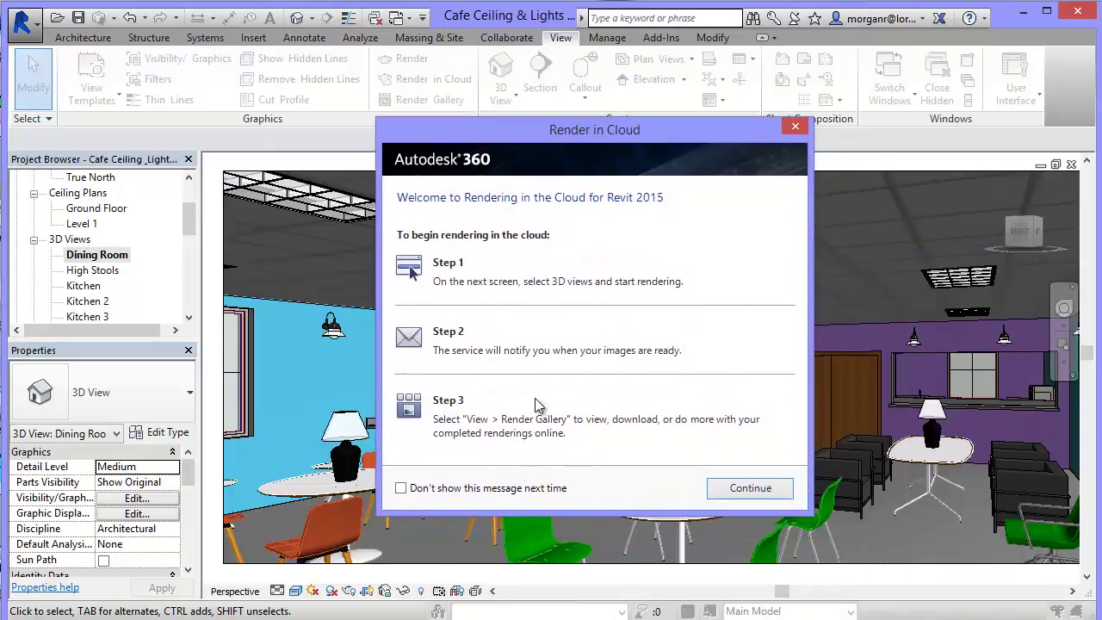
pyautogui.click(748, 488)
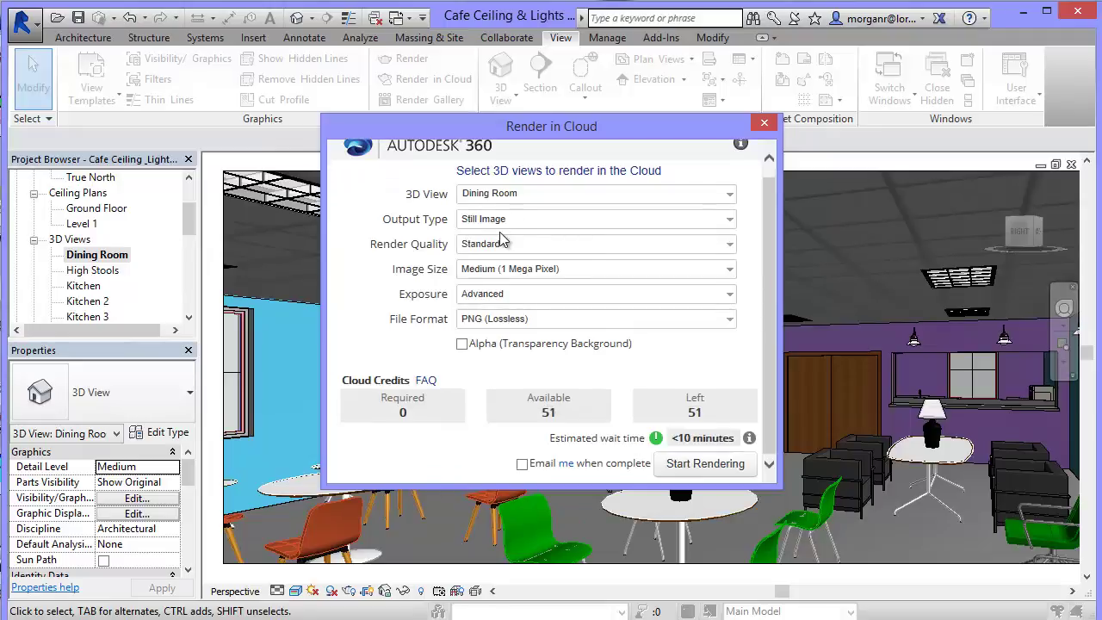
pyautogui.click(654, 198)
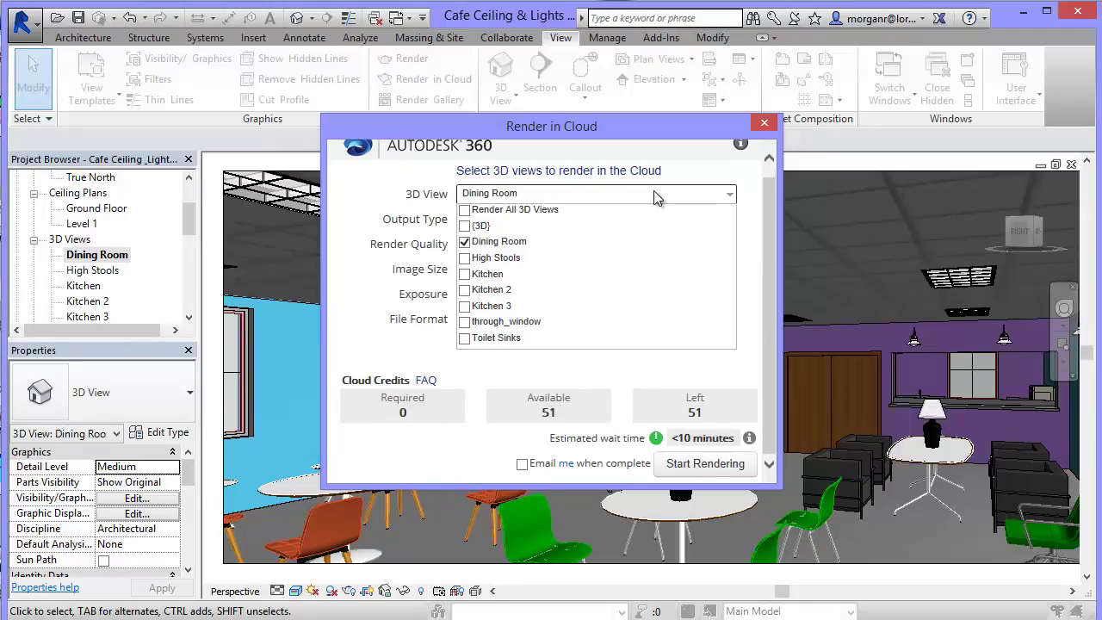
pyautogui.click(654, 193)
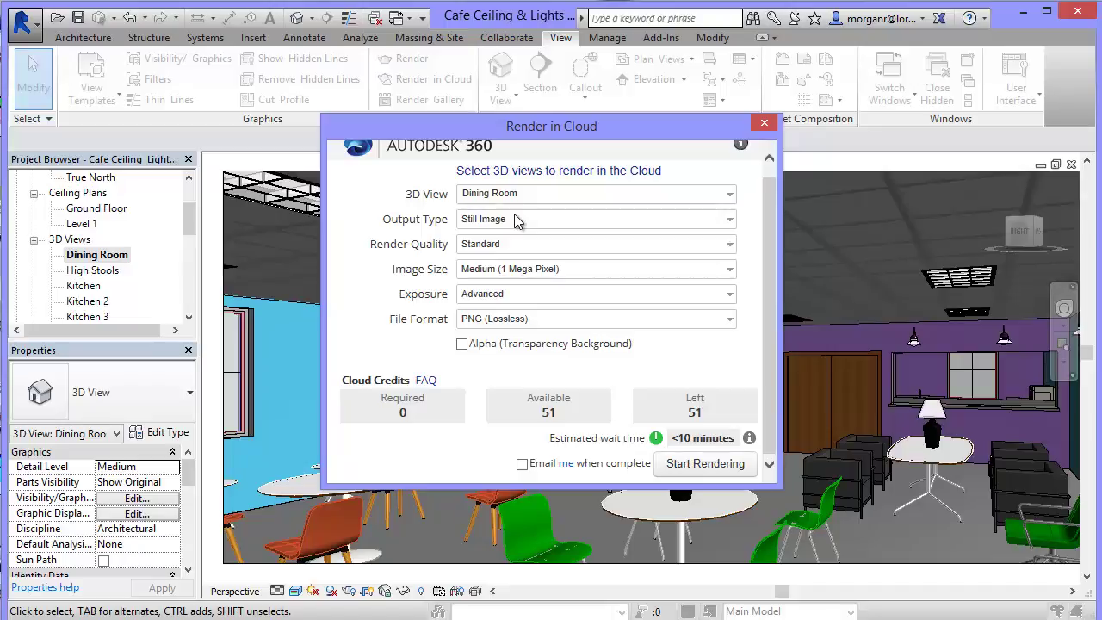
# - Set the cloud render quality to Final and the image size to Large (2.25 Mega Pixel), keeping PNG (Lossless) as file format
pyautogui.click(510, 244)
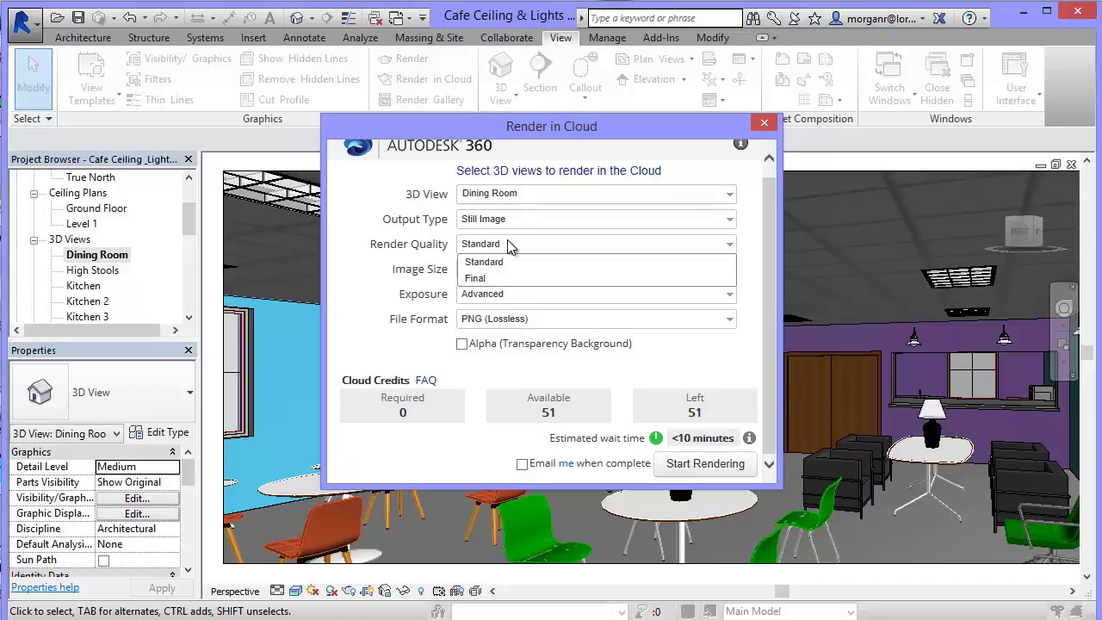
pyautogui.click(479, 277)
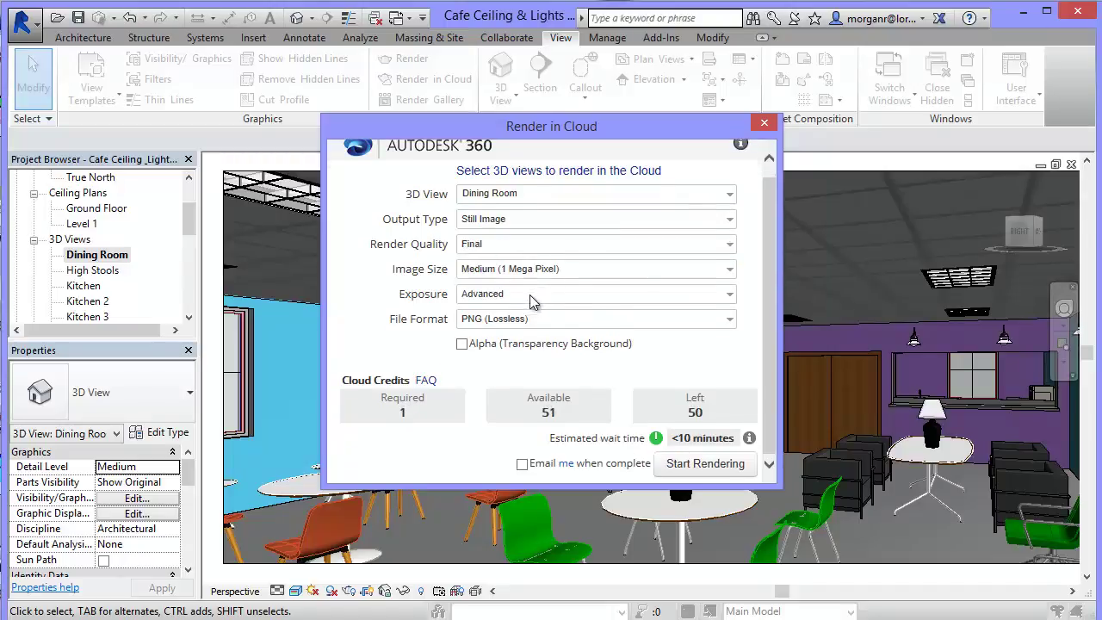
pyautogui.click(585, 267)
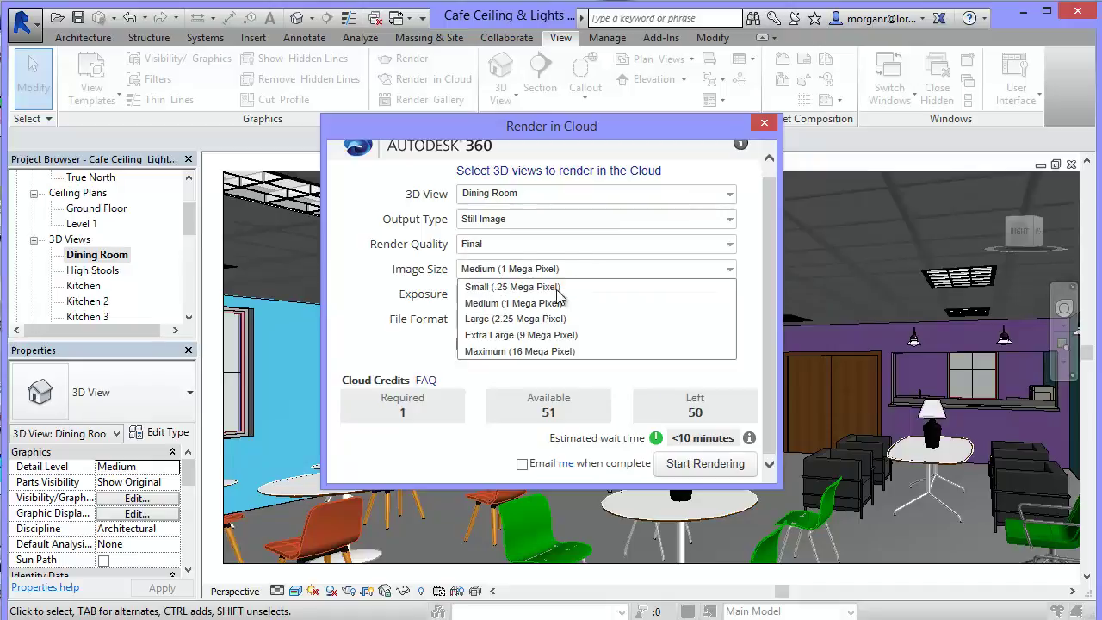
pyautogui.click(518, 319)
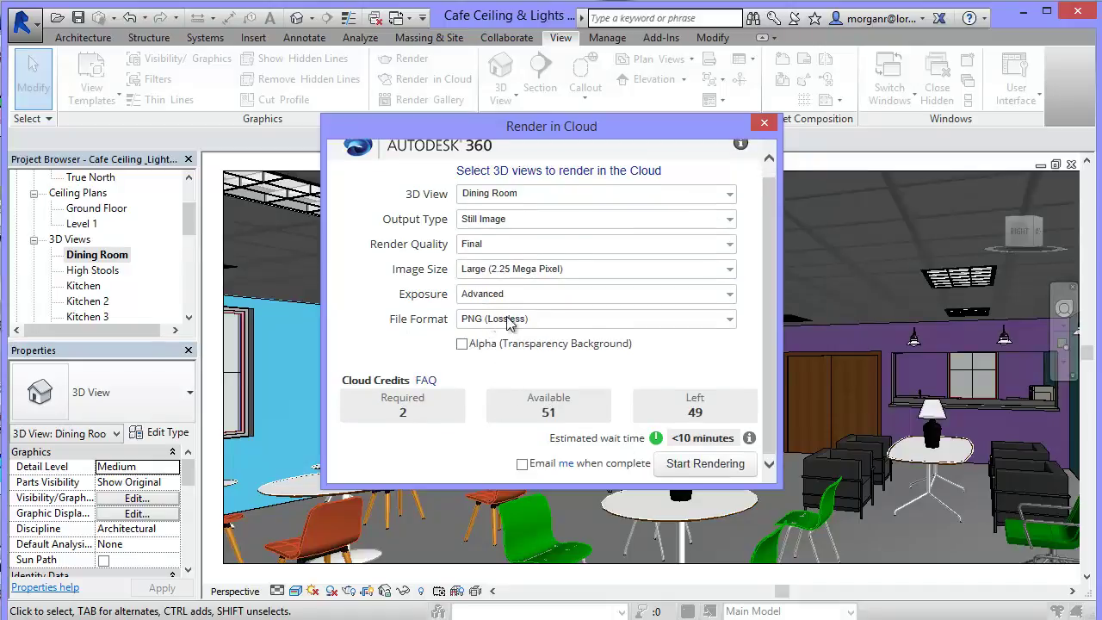
pyautogui.click(585, 321)
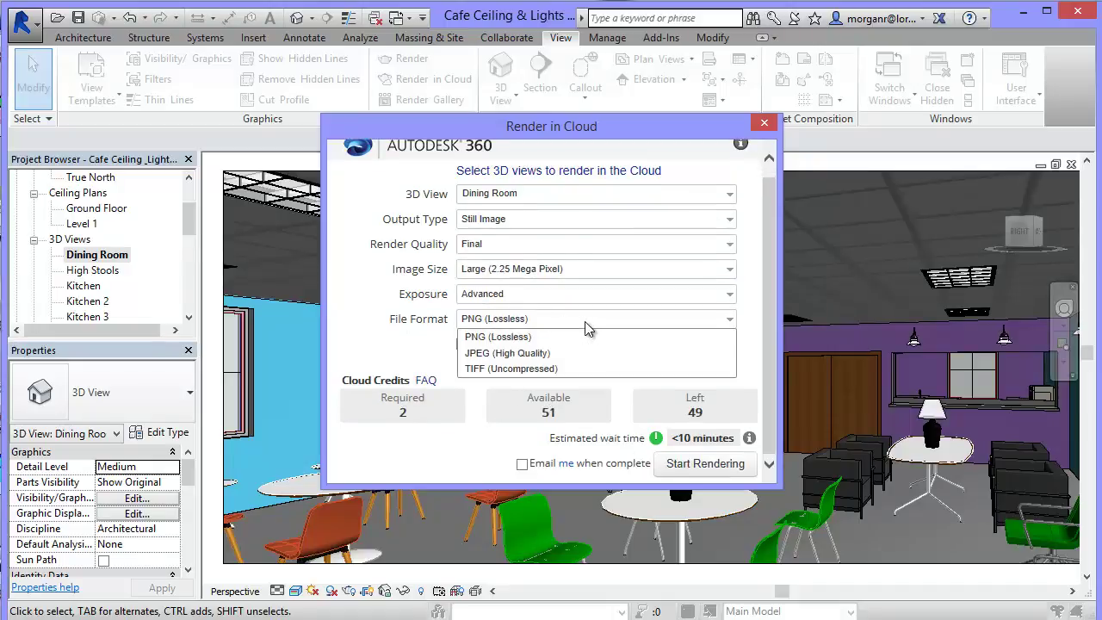
pyautogui.click(584, 322)
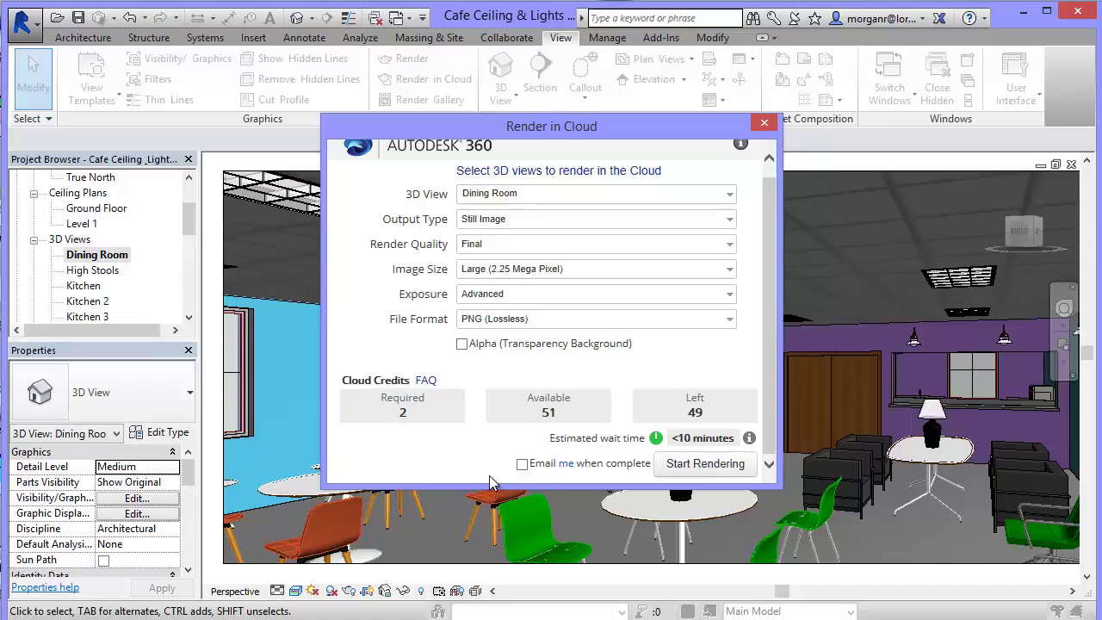
# - Request an email notification on completion and start the cloud rendering
pyautogui.click(521, 466)
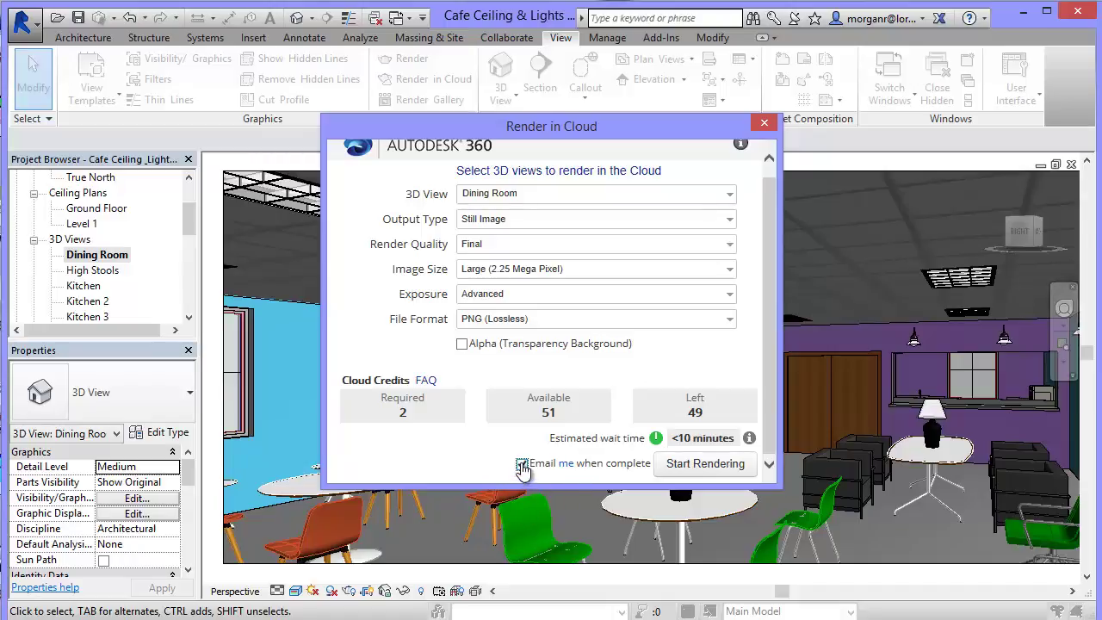
pyautogui.click(702, 465)
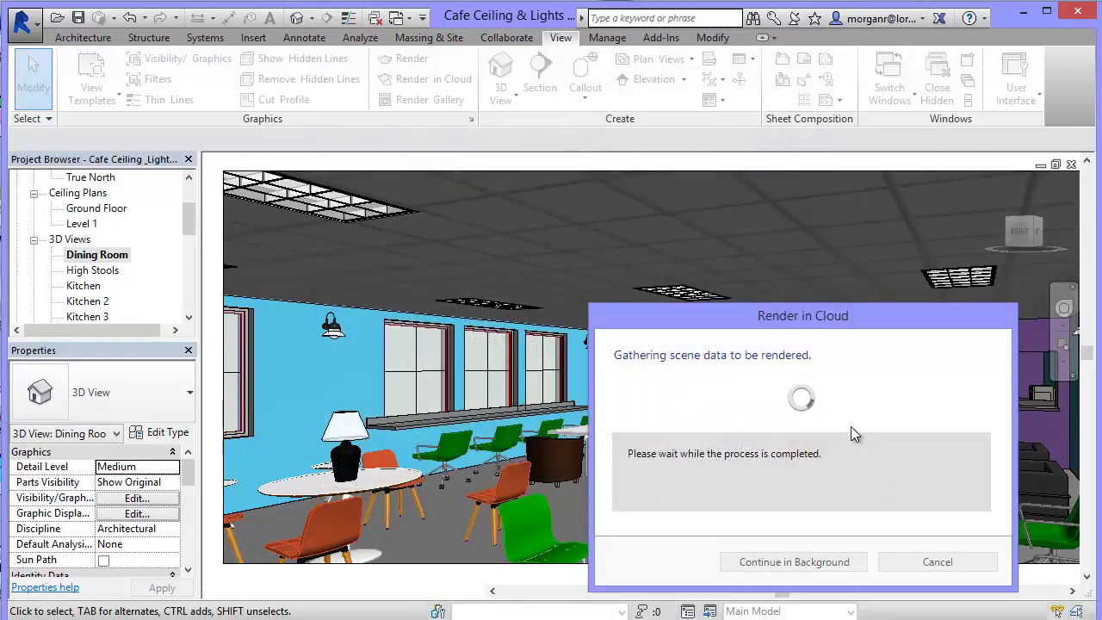
pyautogui.moveTo(892, 324); pyautogui.dragTo(744, 231)
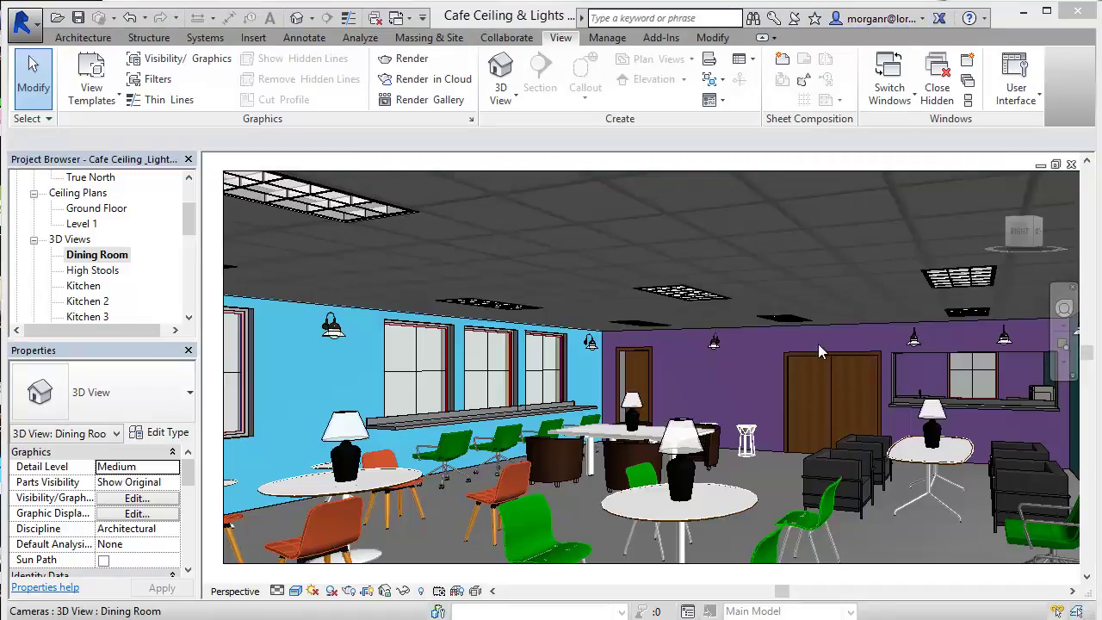
# - Open the account's completed renderings in the Autodesk A360 web gallery
pyautogui.click(922, 18)
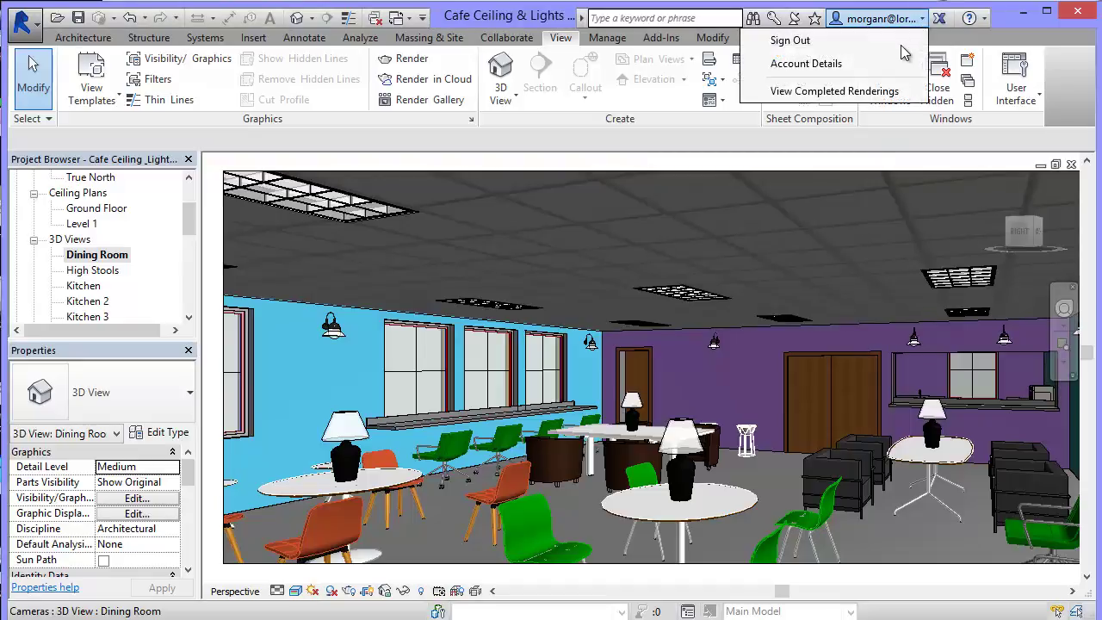
pyautogui.click(807, 92)
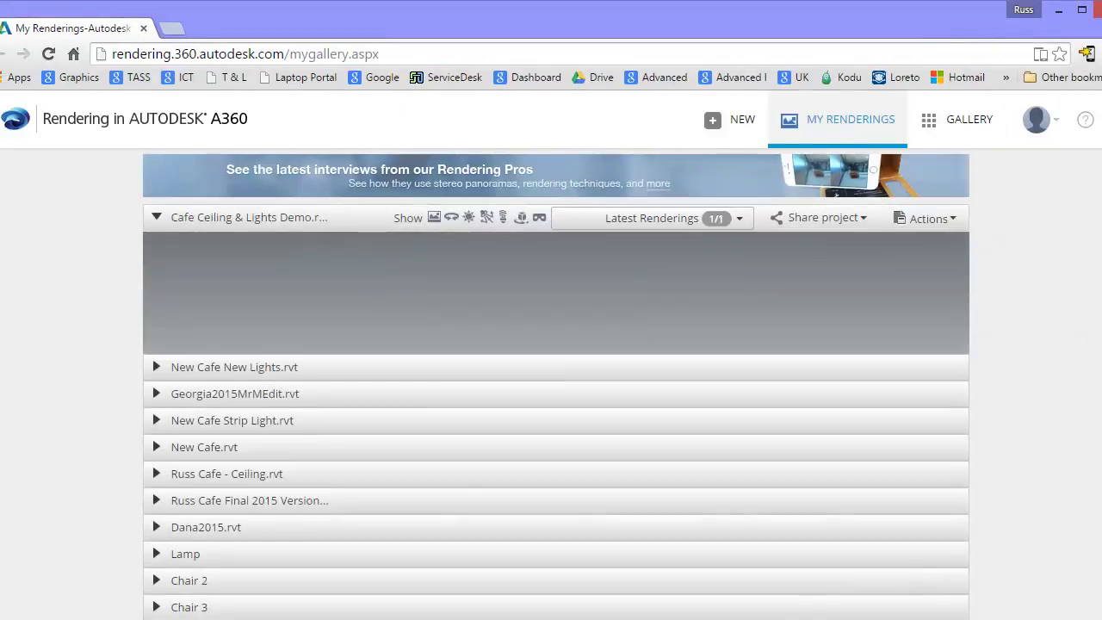
pyautogui.moveTo(1101, 619)
pyautogui.mouseDown()
pyautogui.moveTo(1072, 619)
pyautogui.moveTo(1101, 617)
pyautogui.mouseUp()
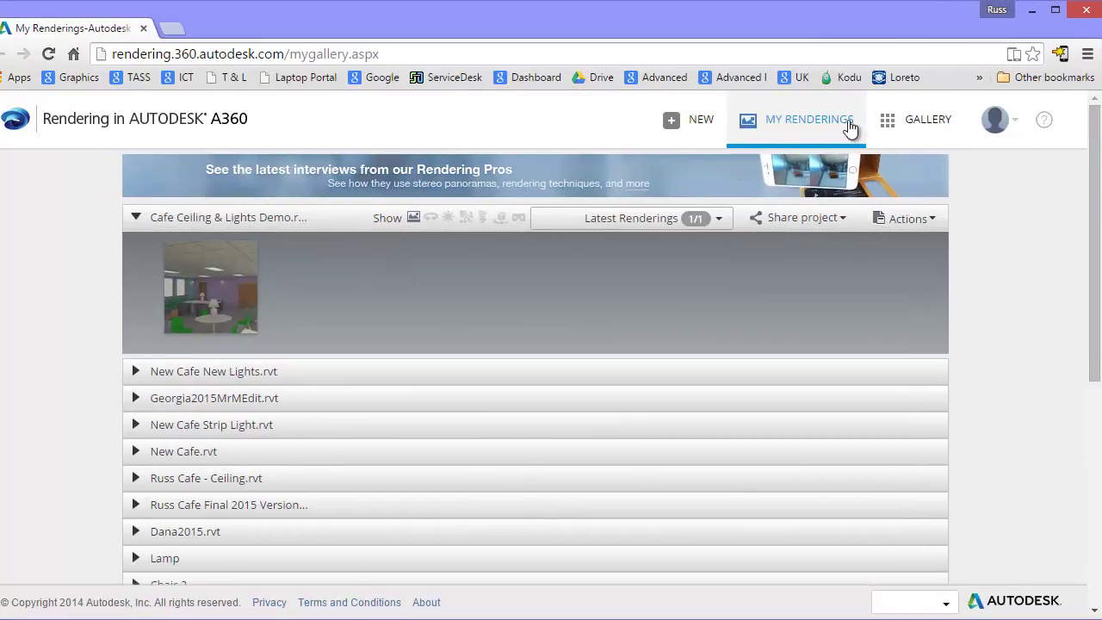
# - Download the Dining Room rendering from the Cafe Ceiling & Lights Demo project and save it to the Desktop
pyautogui.moveTo(214, 272)
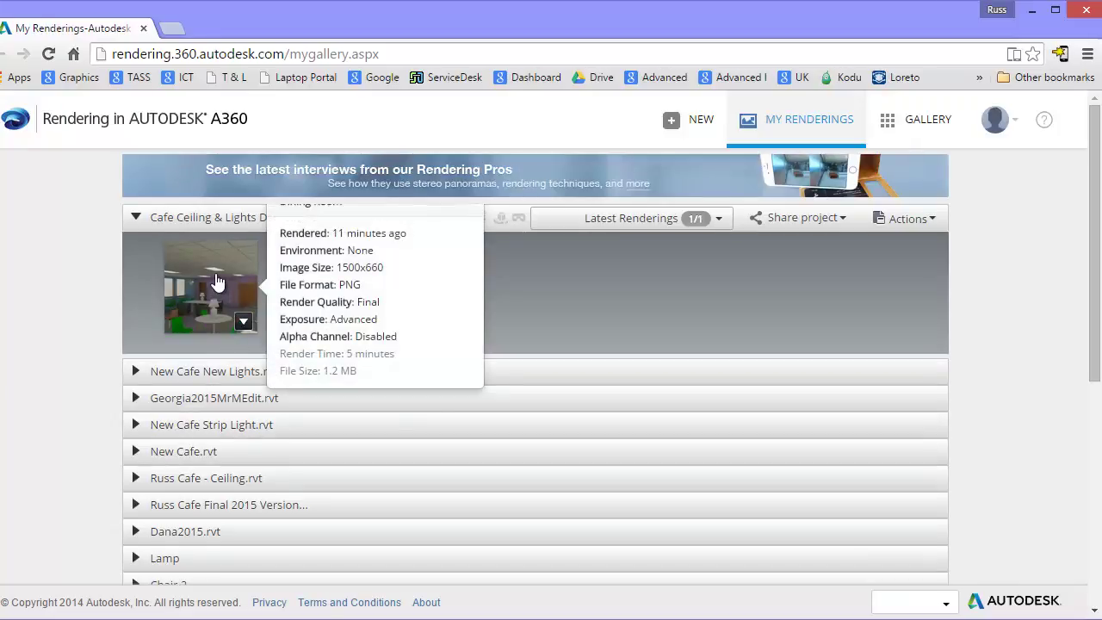
pyautogui.click(244, 323)
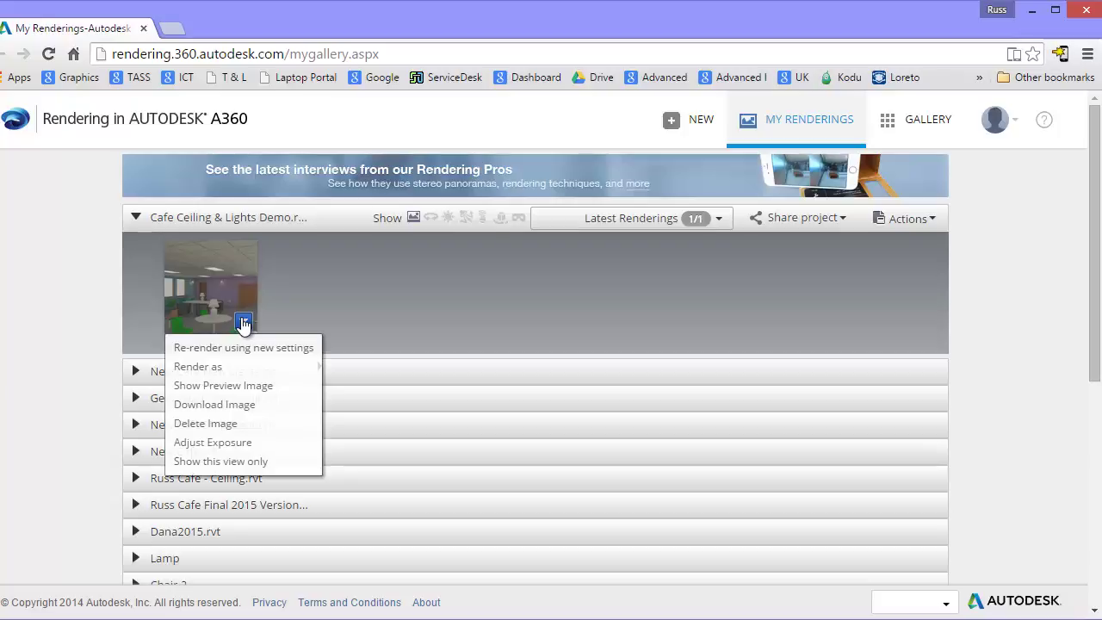
pyautogui.click(224, 406)
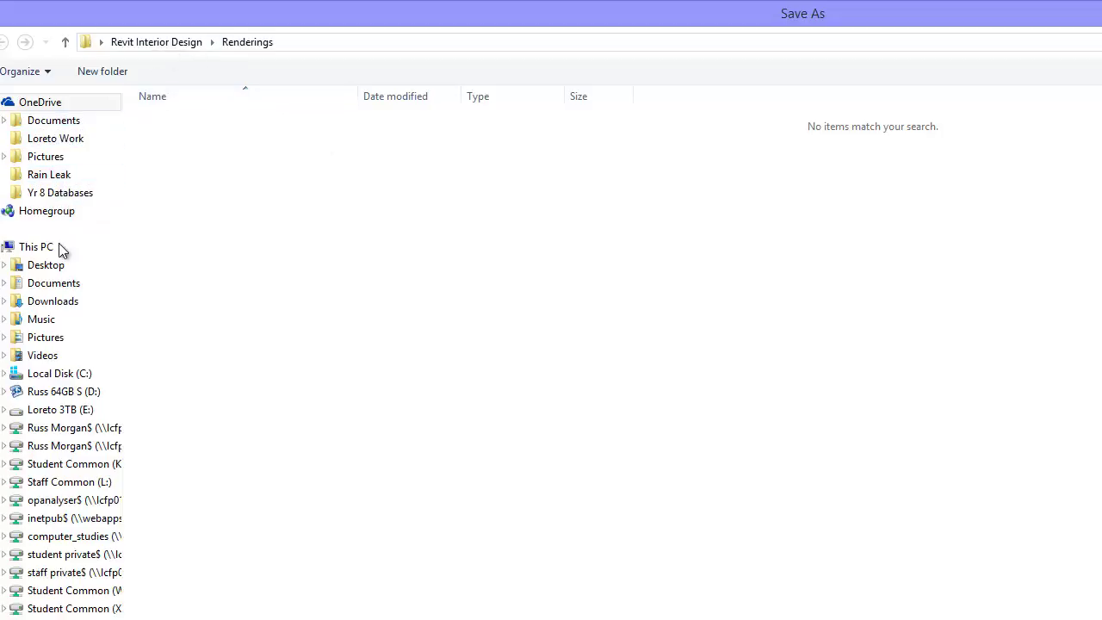
pyautogui.click(46, 266)
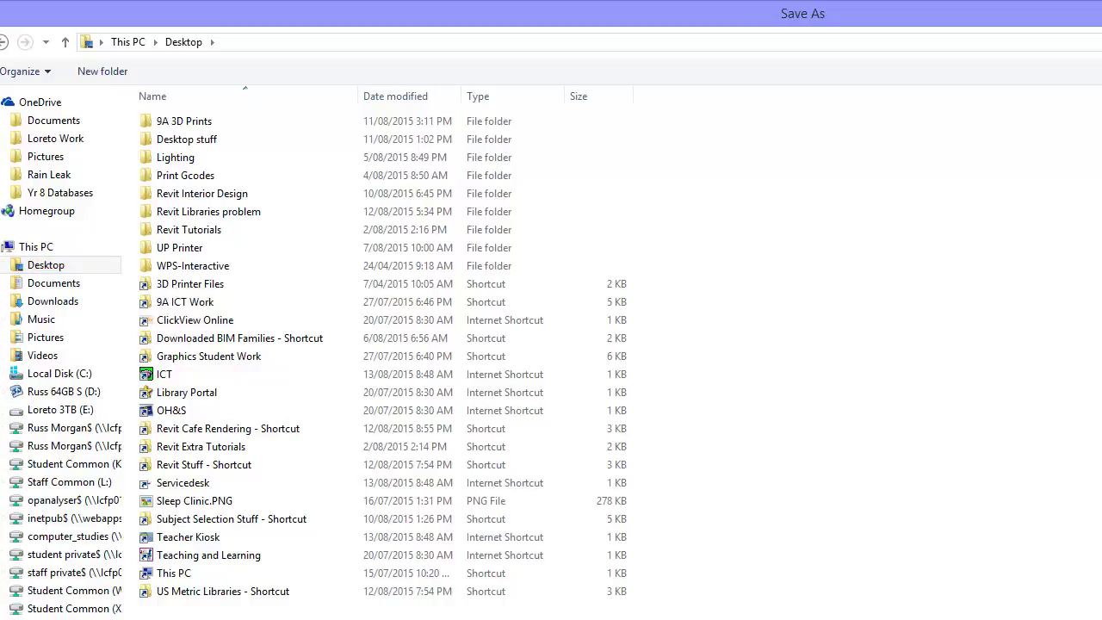
pyautogui.press('Return')
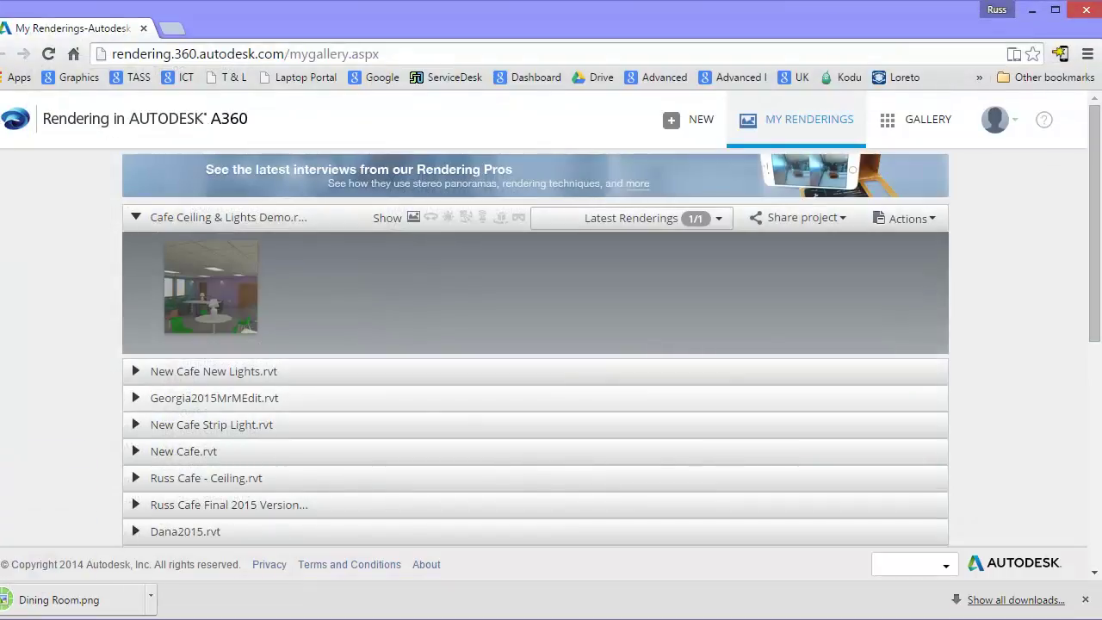
# - Open the downloaded Dining Room.png in Windows Photo Viewer and position its window so the whole rendering can be examined
pyautogui.click(75, 603)
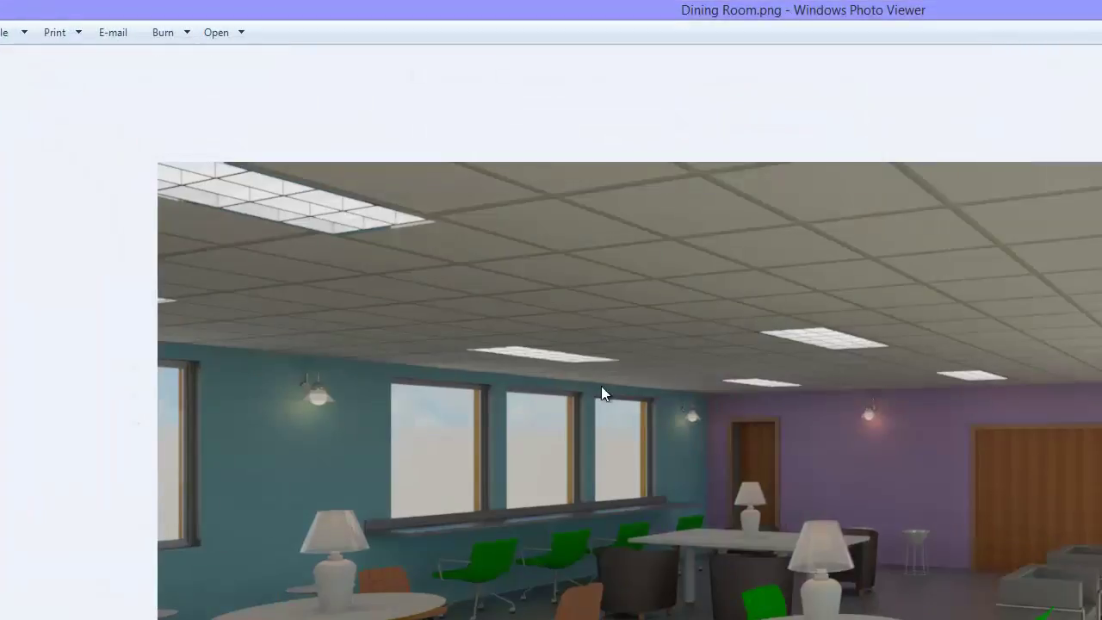
pyautogui.moveTo(706, 10); pyautogui.dragTo(0, 66)
pyautogui.moveTo(800, 350); pyautogui.dragTo(1045, 342)
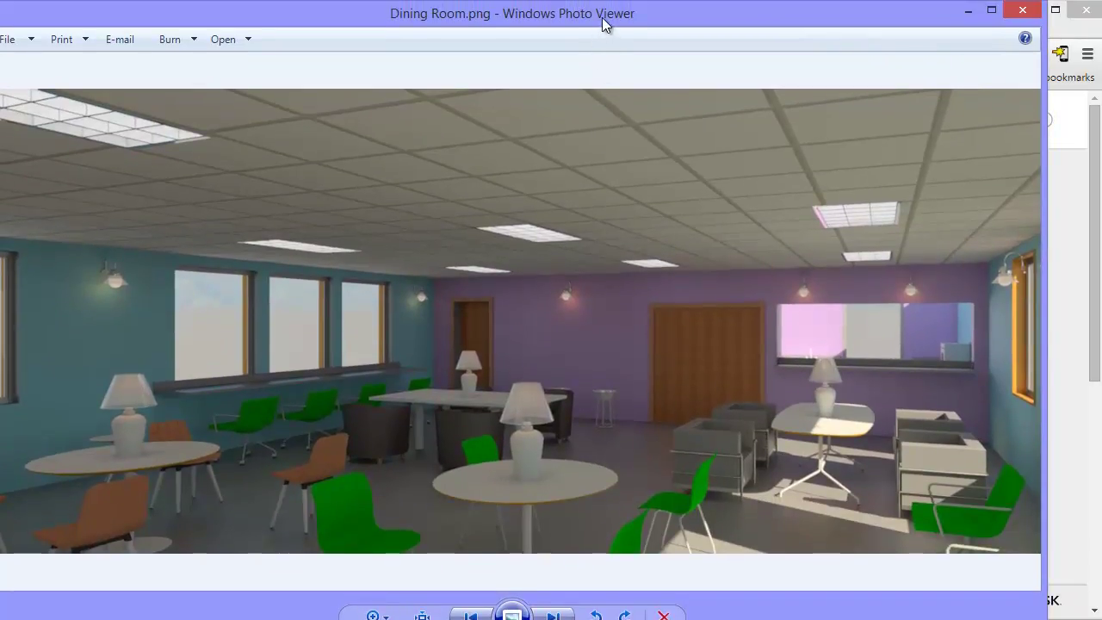
pyautogui.moveTo(601, 18); pyautogui.dragTo(637, 18)
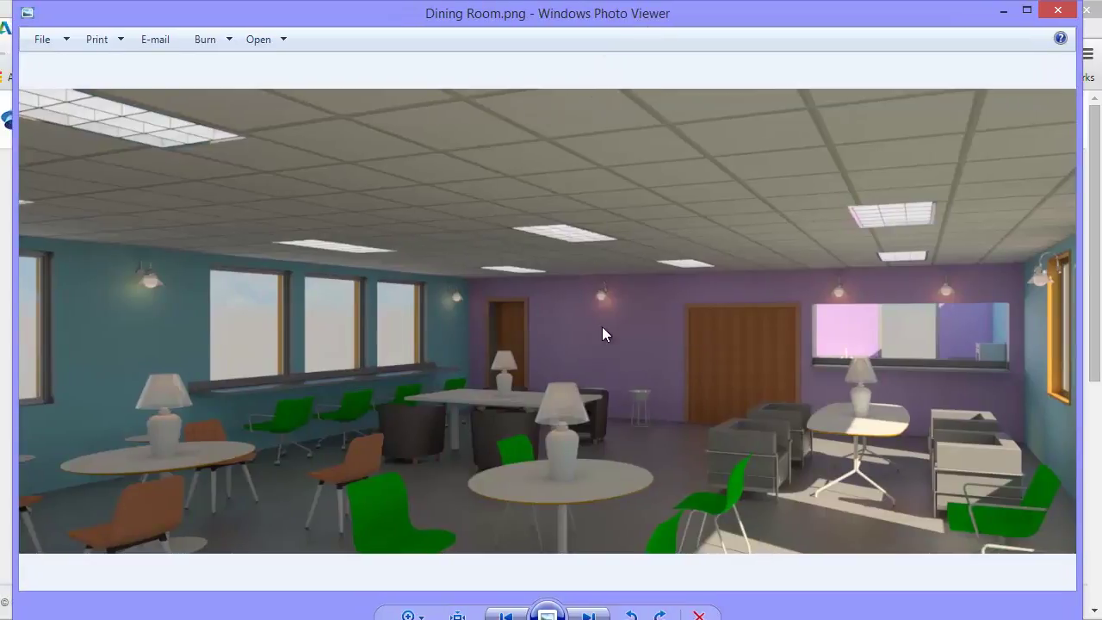